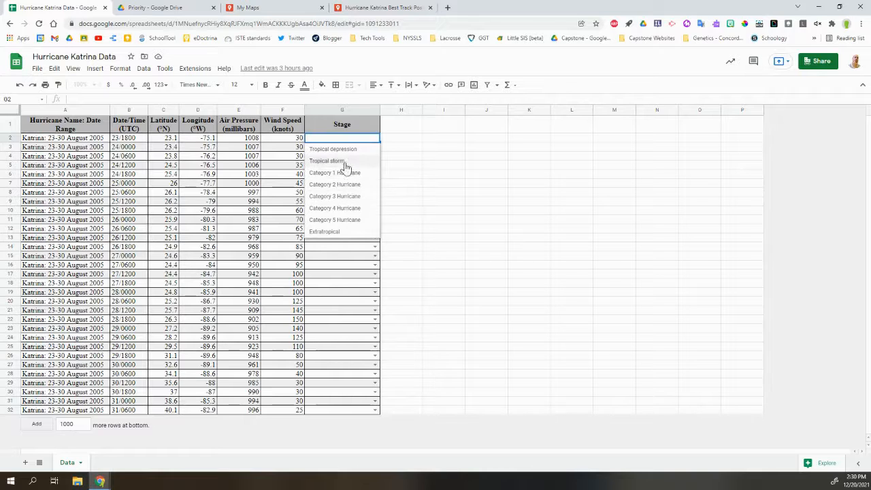
- Set the Stage of the first three data rows to Category 2, Category 3 and Category 2 Hurricane
{"action": "left_click", "coordinate": [339, 187]}
{"action": "left_click", "coordinate": [375, 147]}
{"action": "left_click", "coordinate": [344, 204]}
{"action": "left_click", "coordinate": [375, 156]}
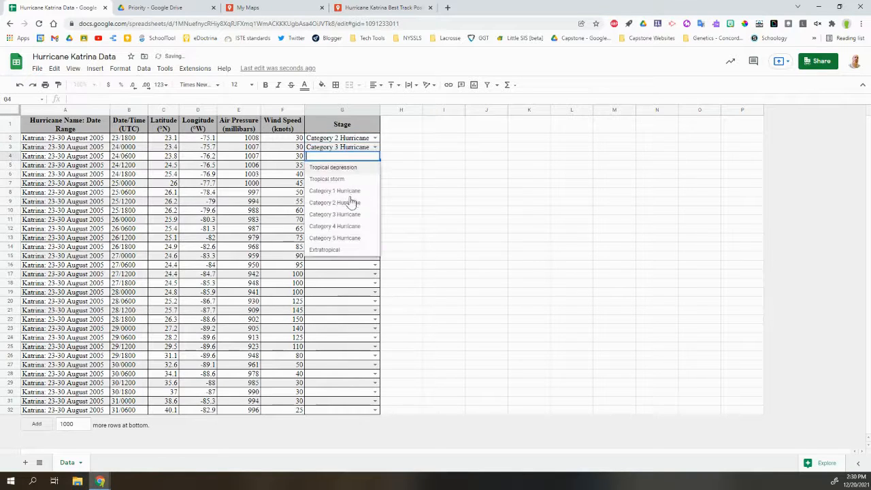
{"action": "left_click", "coordinate": [345, 202]}
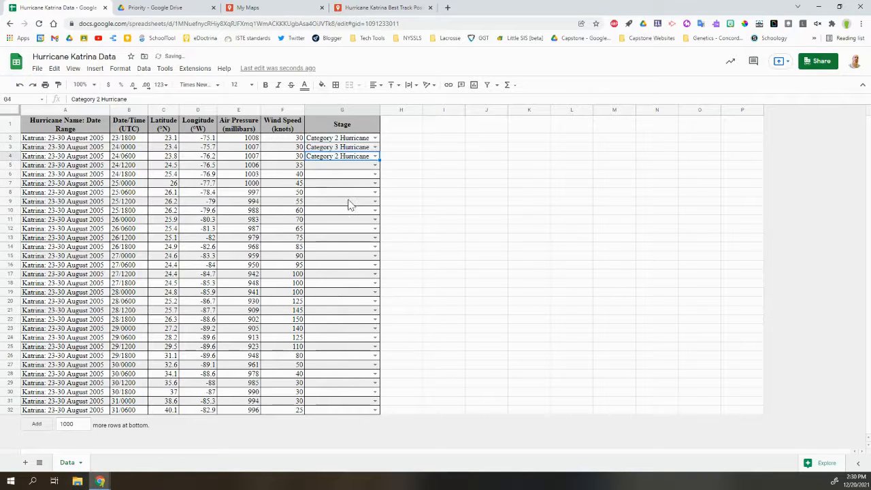
{"action": "left_click", "coordinate": [375, 138]}
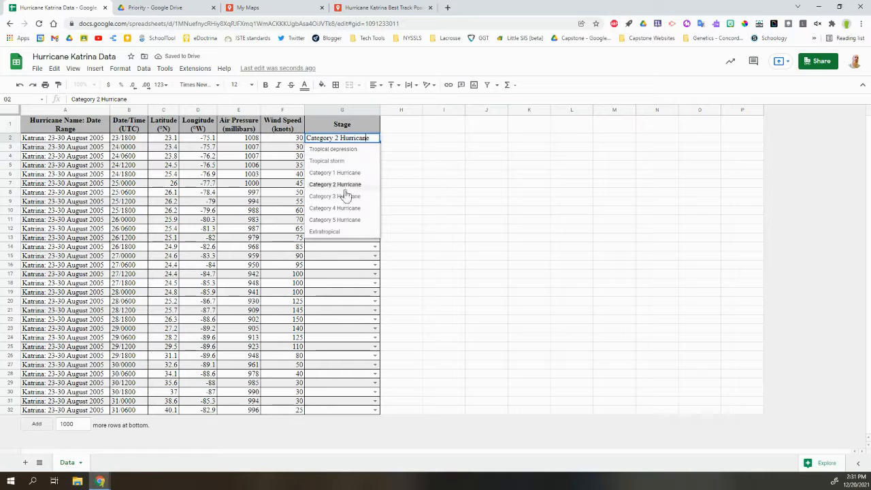
{"action": "left_click", "coordinate": [317, 265]}
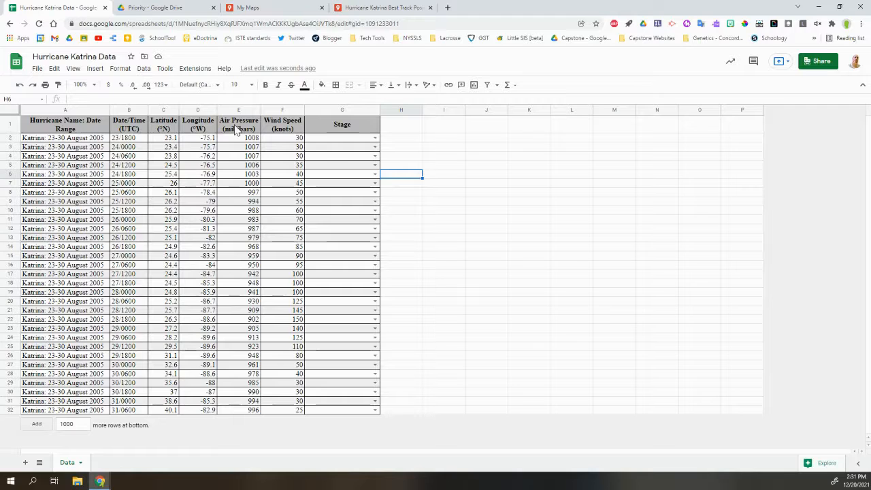
- Insert a chart of the Air Pressure and Wind Speed columns, E1:F32, and place it beside the data table
{"action": "left_click_drag", "start_coordinate": [238, 124], "coordinate": [282, 416]}
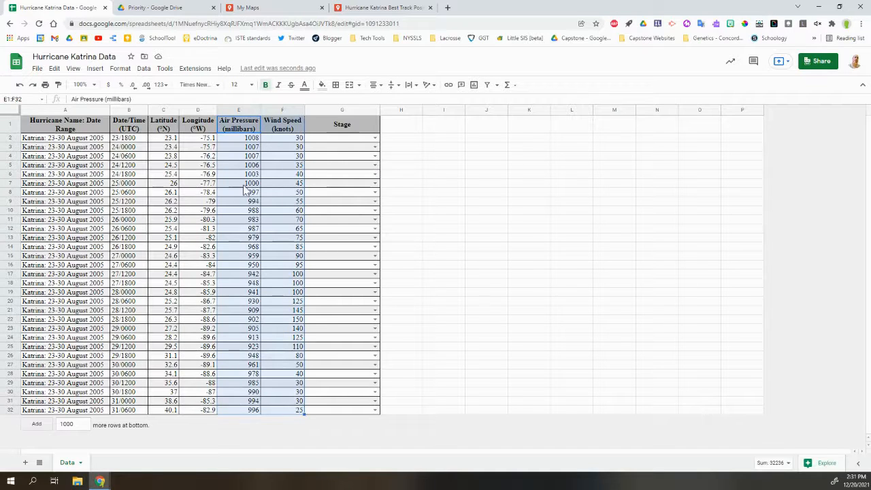
{"action": "left_click", "coordinate": [474, 87]}
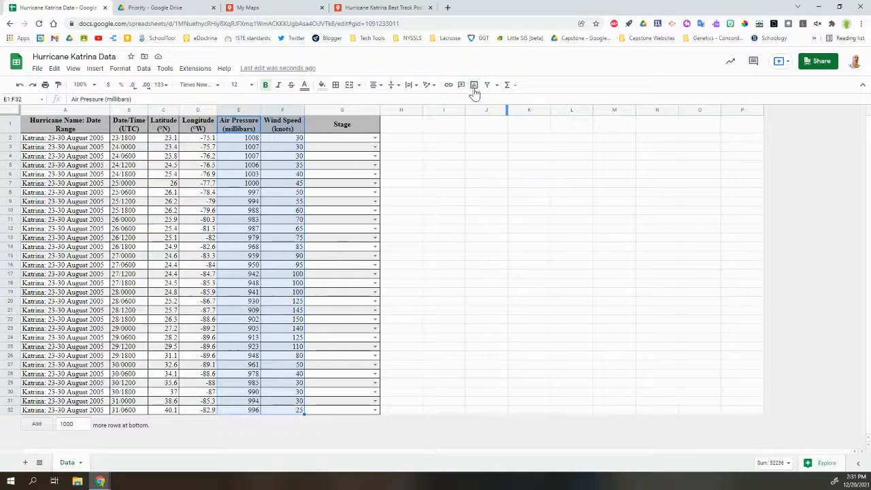
{"action": "left_click_drag", "start_coordinate": [436, 206], "coordinate": [624, 145]}
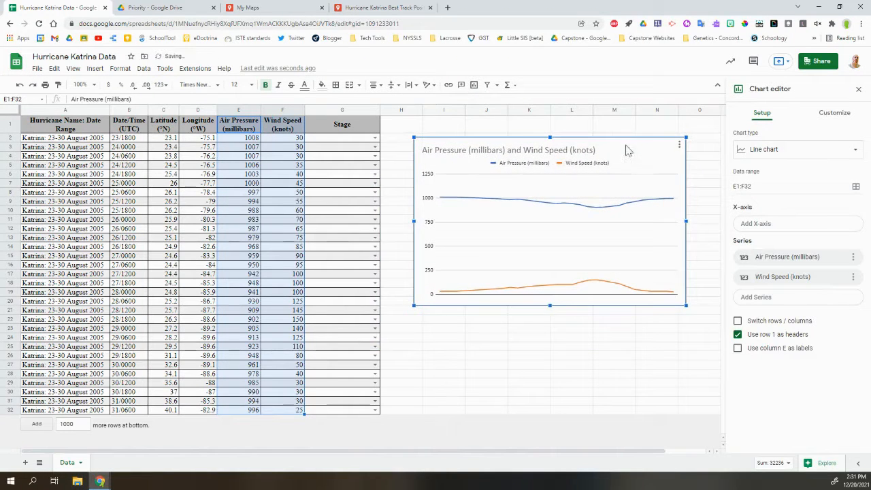
- Change the chart to a scatter chart of wind speed versus air pressure and make it taller
{"action": "left_click", "coordinate": [773, 153]}
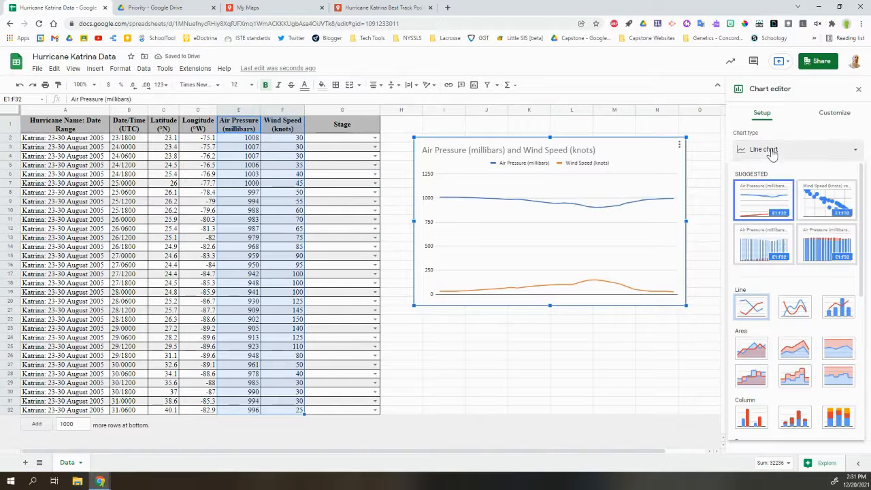
{"action": "left_click", "coordinate": [824, 202]}
{"action": "left_click_drag", "start_coordinate": [553, 308], "coordinate": [547, 374]}
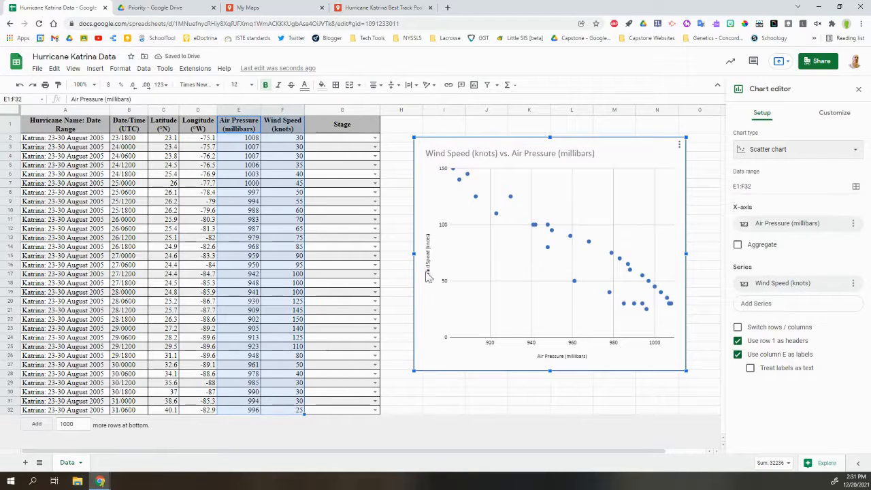
- Add a trendline to the chart's Wind Speed (knots) series
{"action": "left_click", "coordinate": [829, 115]}
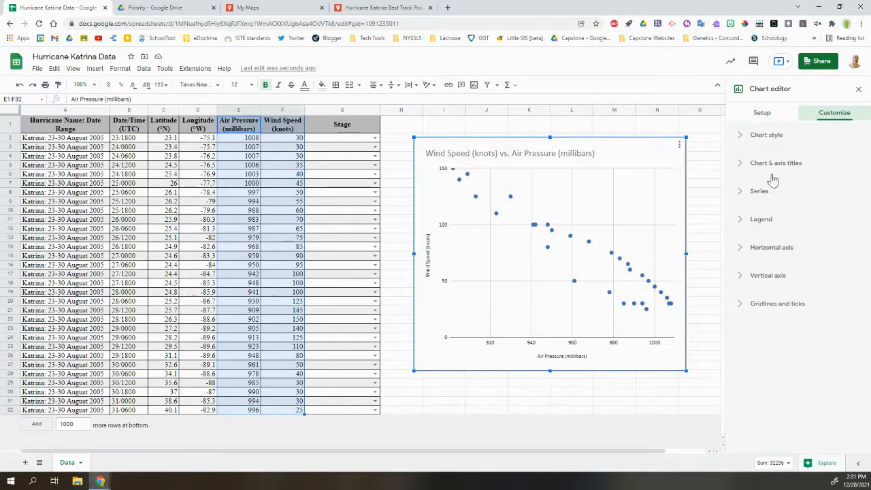
{"action": "left_click", "coordinate": [758, 192]}
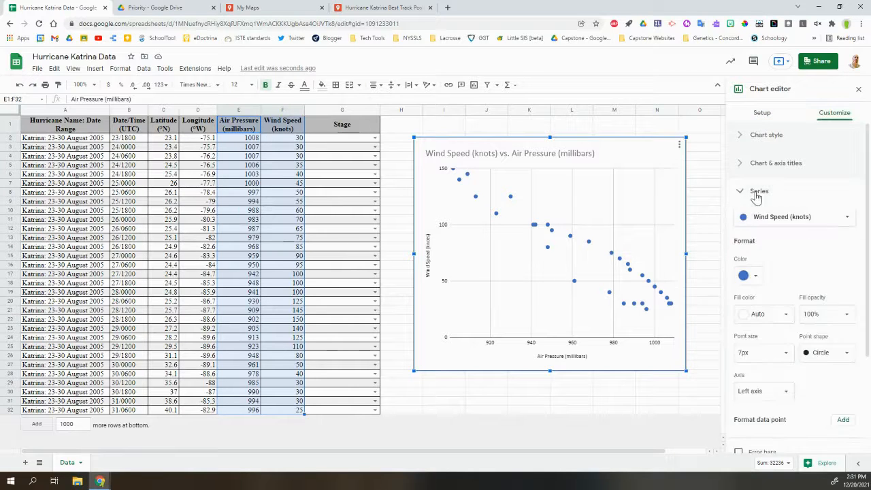
{"action": "scroll", "coordinate": [798, 292], "scroll_direction": "down", "scroll_amount": 2}
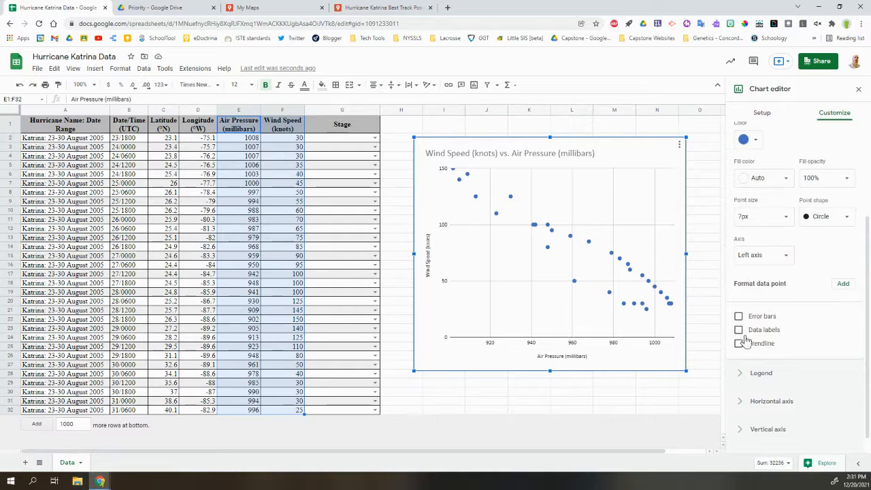
{"action": "left_click", "coordinate": [739, 344]}
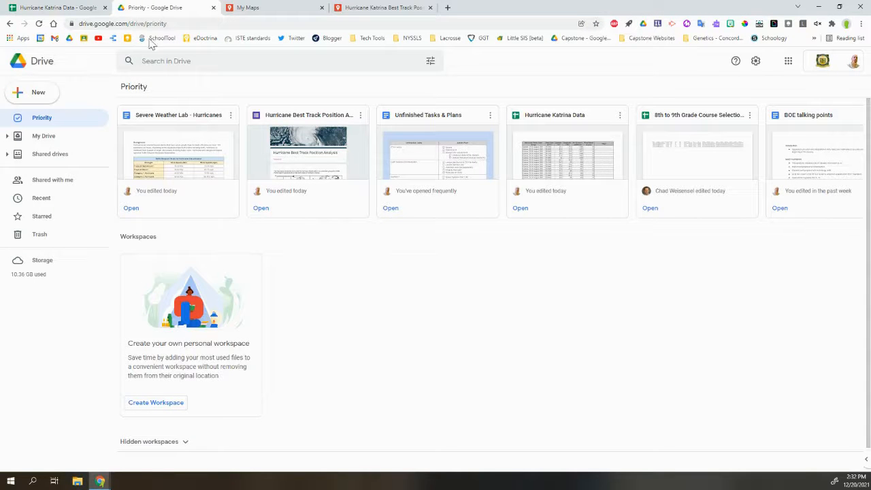
- Switch to the Hurricane Katrina map in Google My Maps and save its title as Hurricane Katrina Best Track Positions
{"action": "left_click", "coordinate": [39, 102]}
{"action": "mouse_move", "coordinate": [53, 216]}
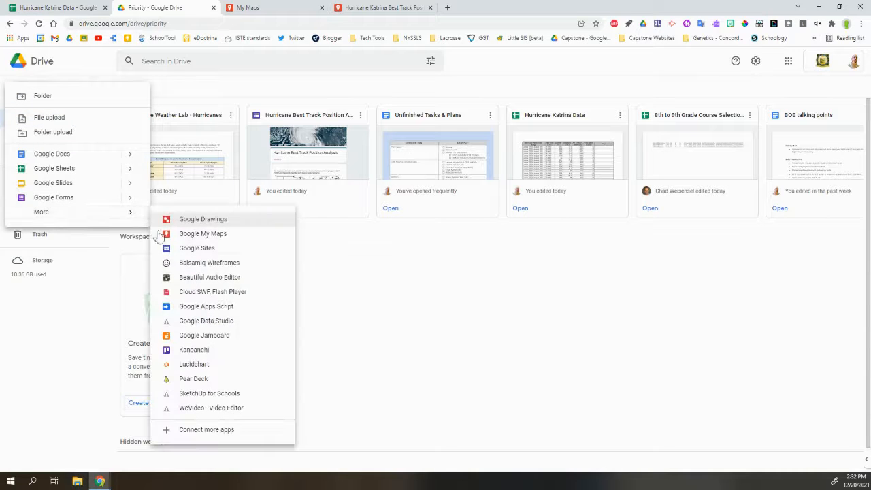
{"action": "left_click", "coordinate": [253, 10]}
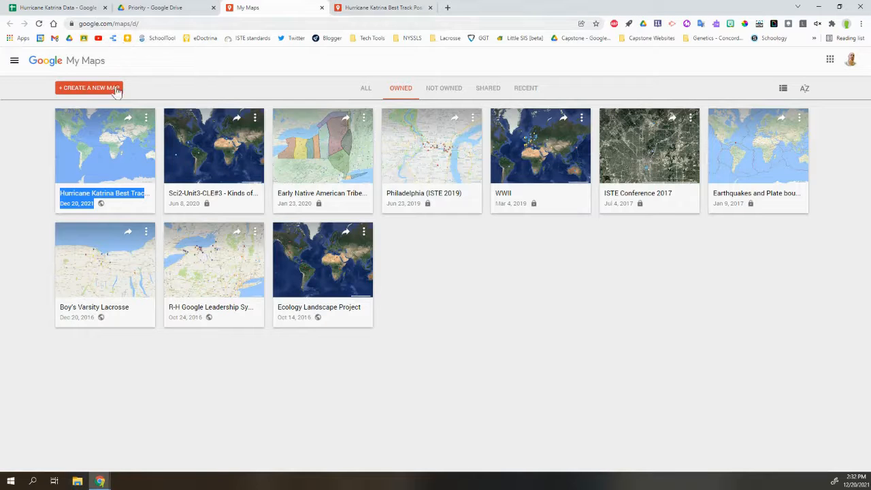
{"action": "left_click", "coordinate": [371, 8]}
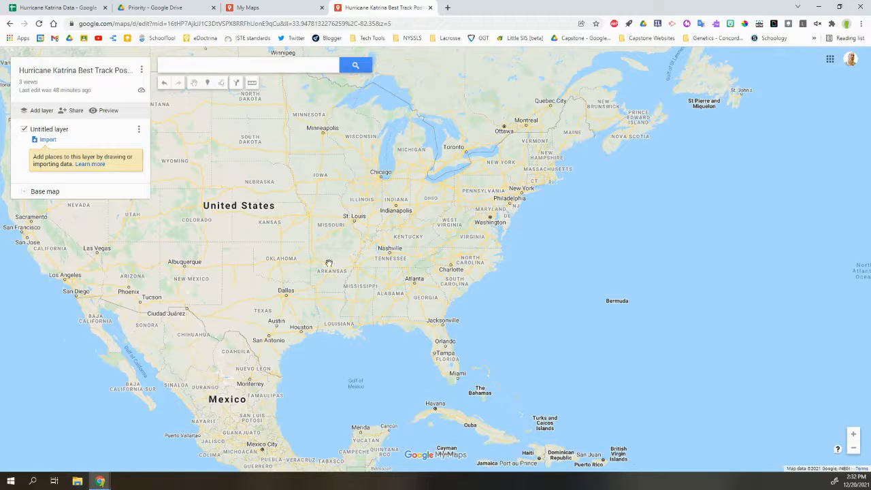
{"action": "left_click", "coordinate": [45, 72]}
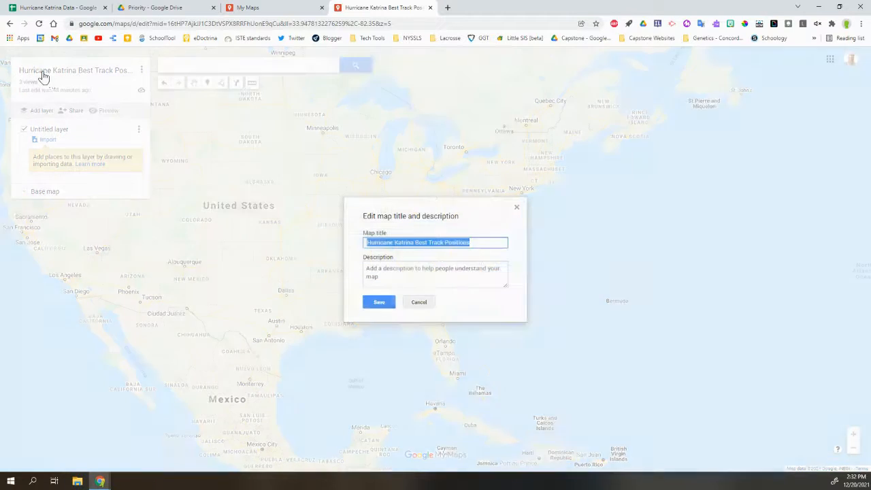
{"action": "left_click", "coordinate": [379, 302]}
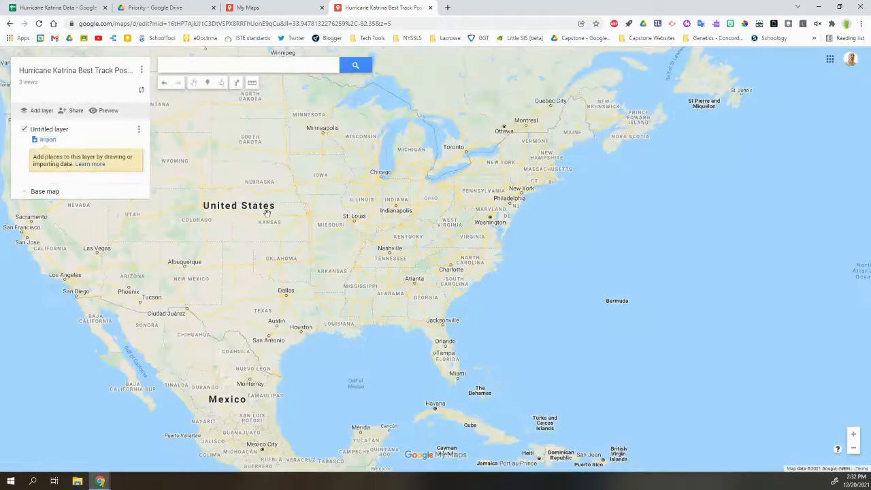
- Search Google Drive for "hurricane" and import the Hurricane Katrina Data spreadsheet into the map's untitled layer
{"action": "left_click", "coordinate": [48, 140]}
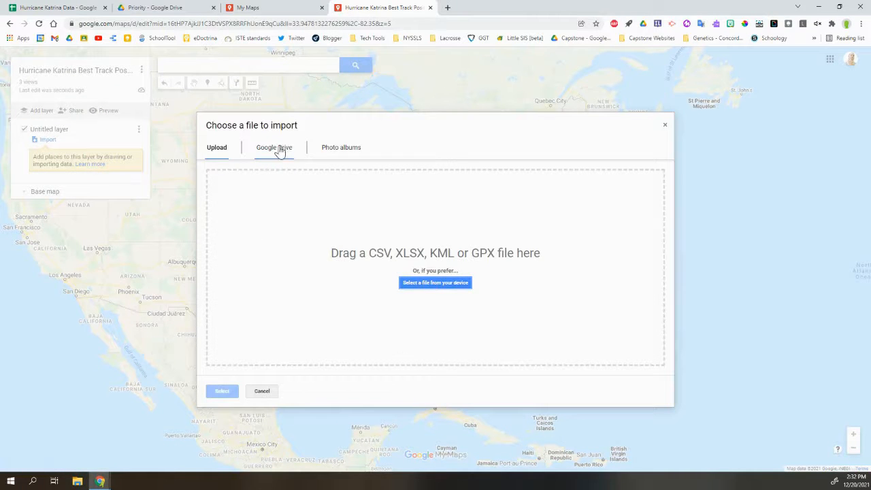
{"action": "left_click", "coordinate": [276, 149]}
{"action": "left_click", "coordinate": [256, 175]}
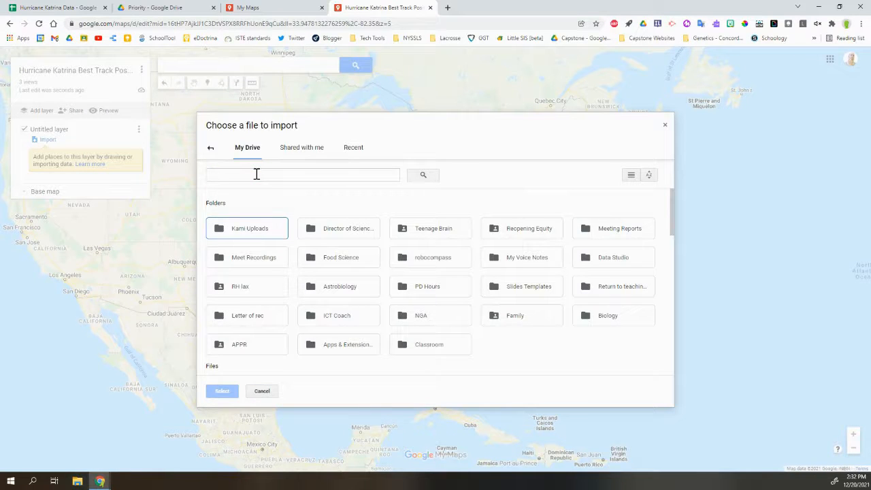
{"action": "left_click", "coordinate": [257, 174]}
{"action": "type", "text": "hu"}
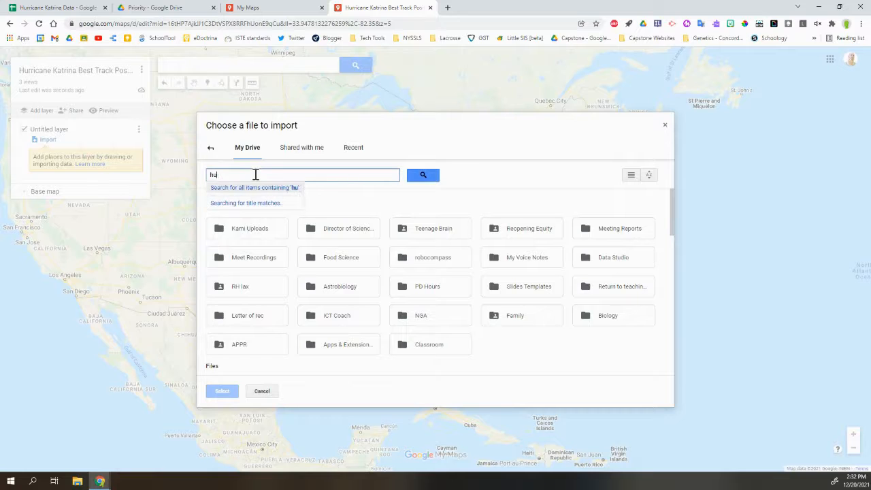
{"action": "type", "text": "rricane"}
{"action": "left_click", "coordinate": [227, 202]}
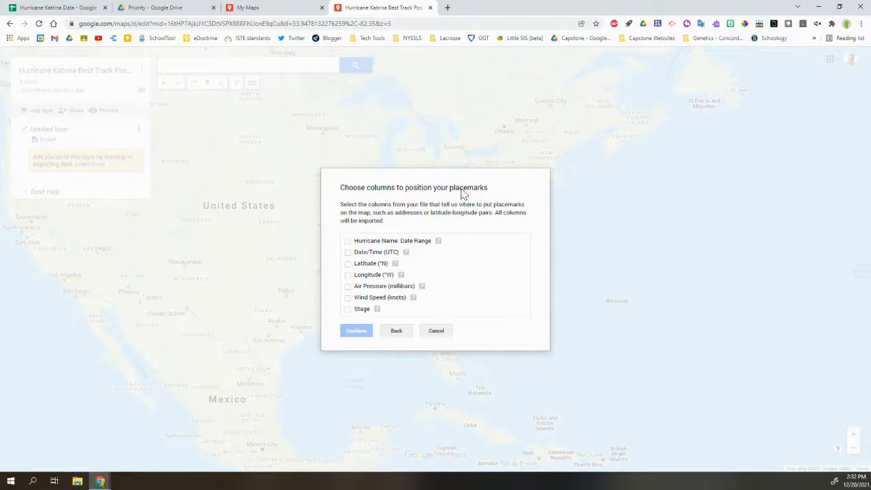
- Position the imported placemarks by the Latitude (°N) and Longitude (°W) columns and title them with Date/Time (UTC)
{"action": "left_click", "coordinate": [348, 264]}
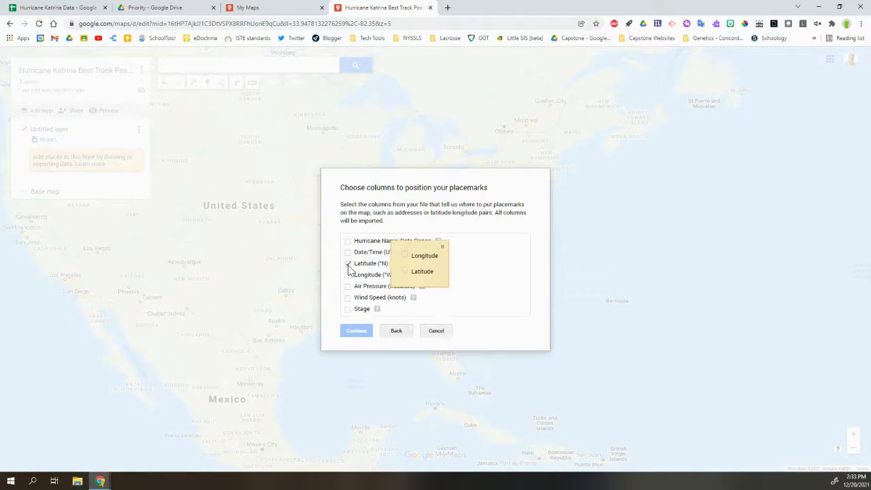
{"action": "left_click", "coordinate": [407, 272]}
{"action": "left_click", "coordinate": [348, 274]}
{"action": "left_click", "coordinate": [410, 266]}
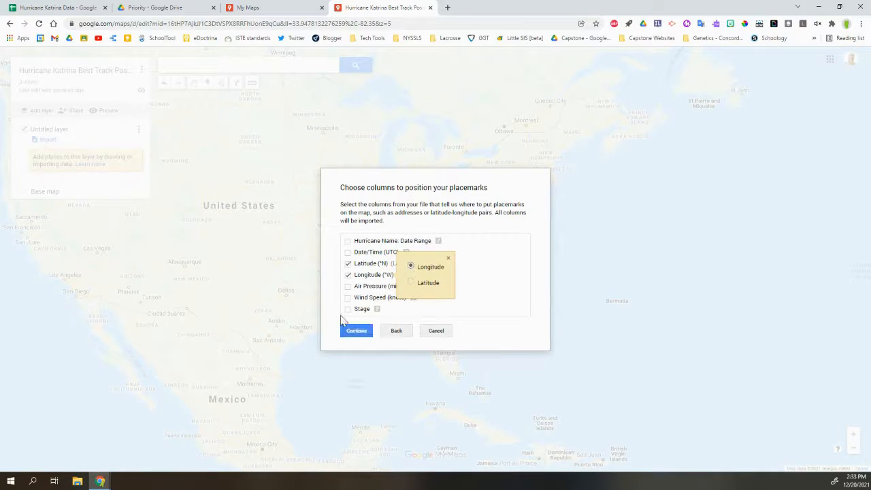
{"action": "left_click", "coordinate": [355, 332]}
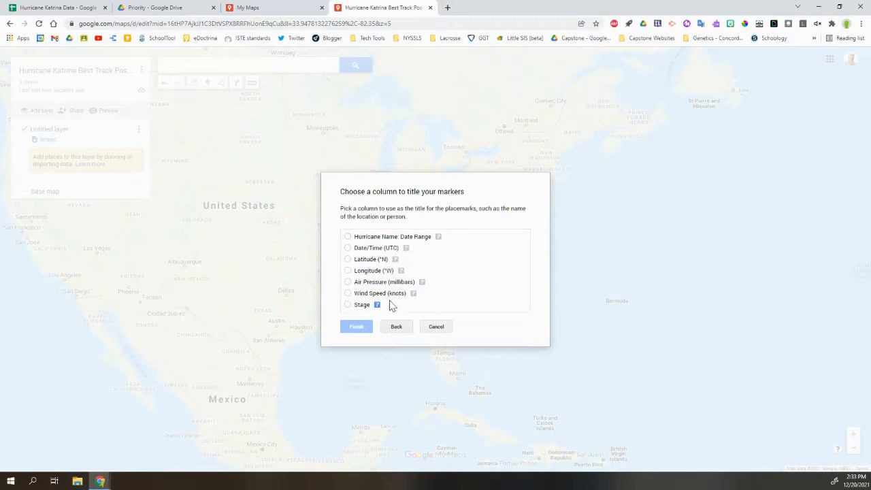
{"action": "left_click", "coordinate": [349, 249]}
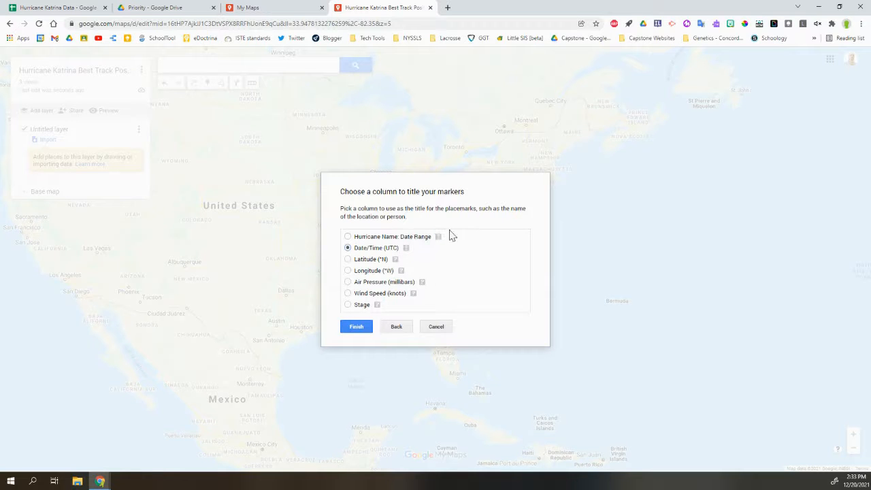
{"action": "left_click", "coordinate": [359, 328]}
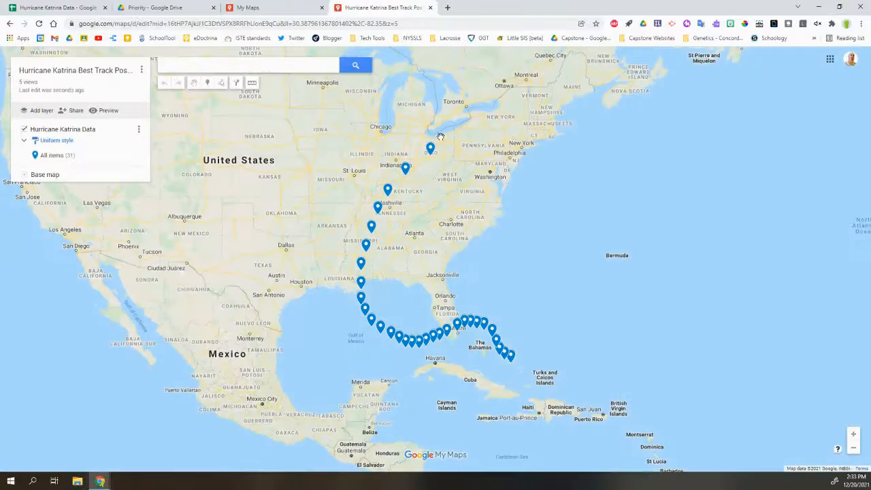
- Set the base map to Satellite and open the details of the 28/1800 marker in the Gulf of Mexico
{"action": "left_click", "coordinate": [25, 176]}
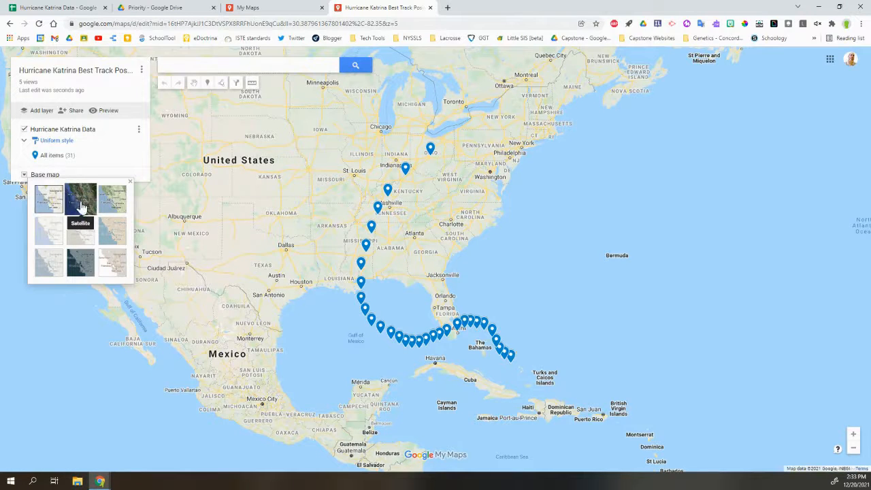
{"action": "left_click", "coordinate": [81, 204]}
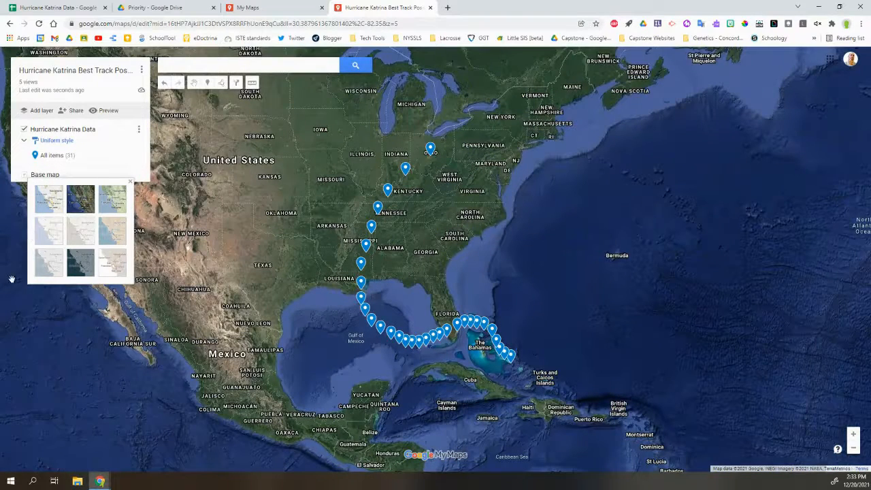
{"action": "left_click", "coordinate": [372, 322]}
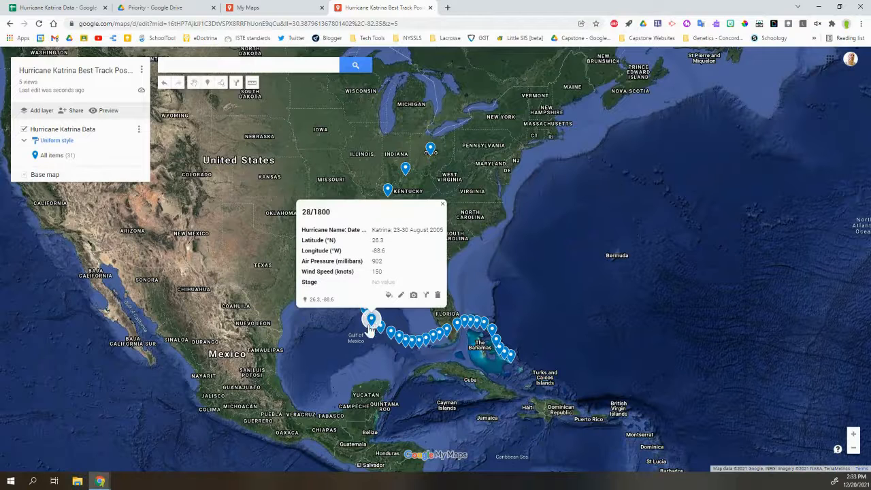